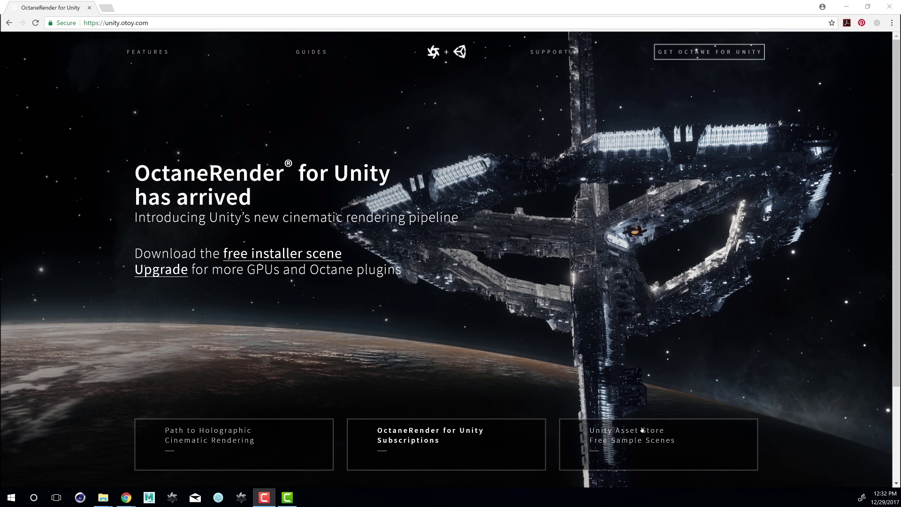
Open OTOY's free sample scenes and add the OctaneRender for Unity Installer Scene to My Assets.
click(670, 438)
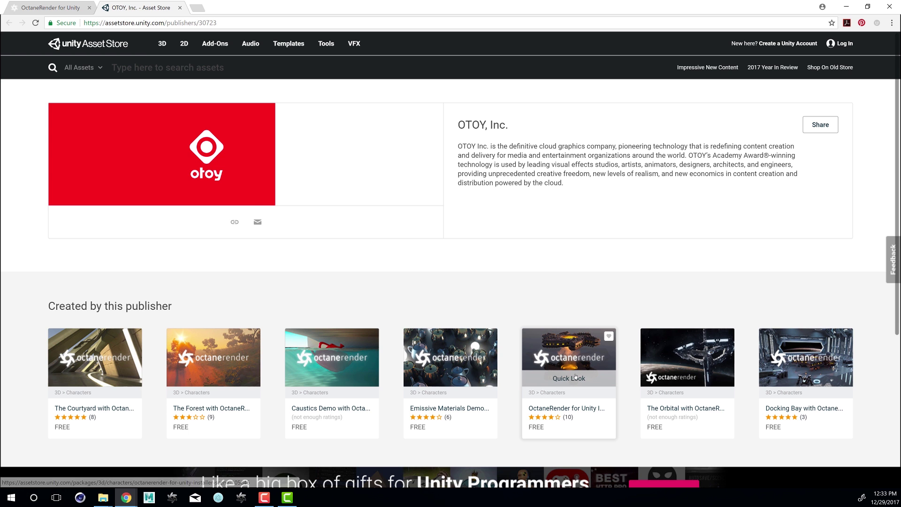
click(569, 379)
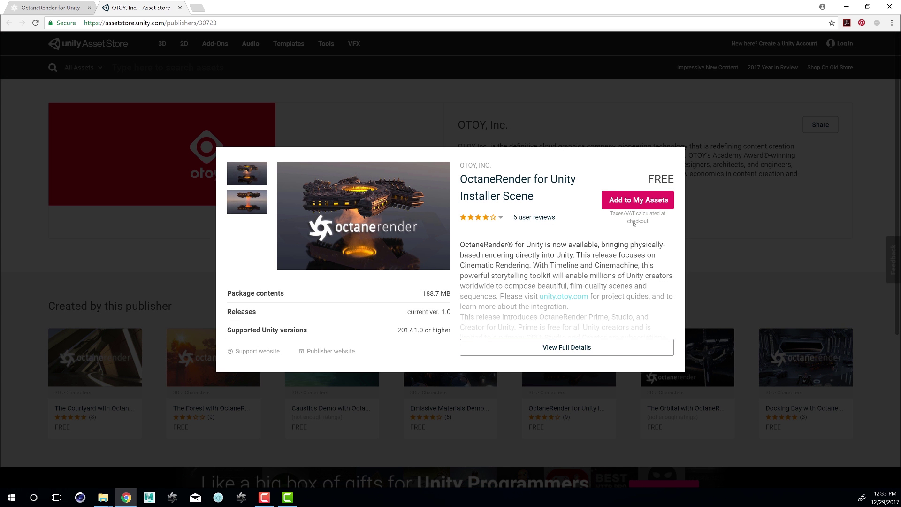
click(637, 200)
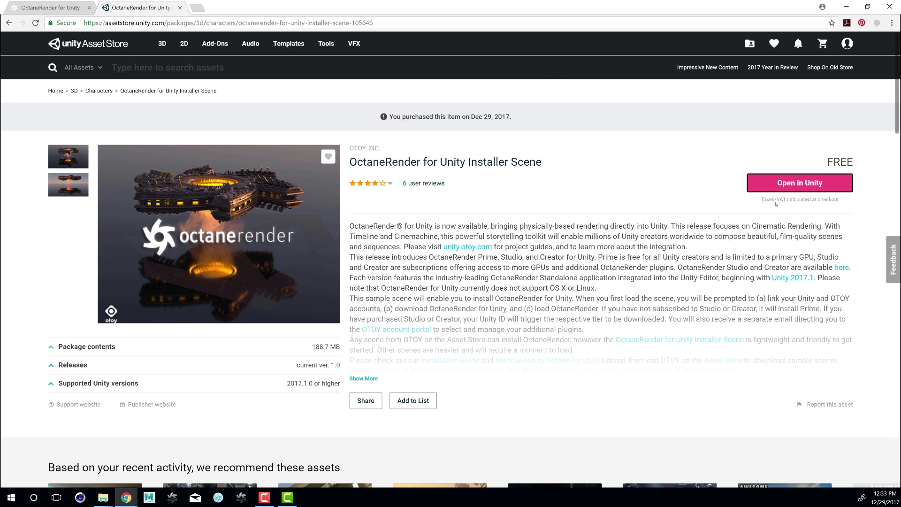
Launch the installer scene in the Unity editor and start a new project named OctaneInstall.
click(803, 183)
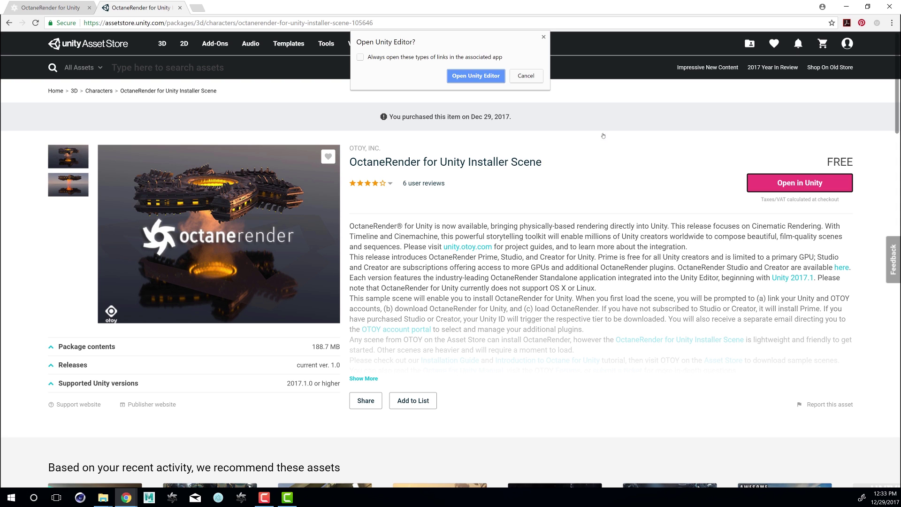
click(470, 76)
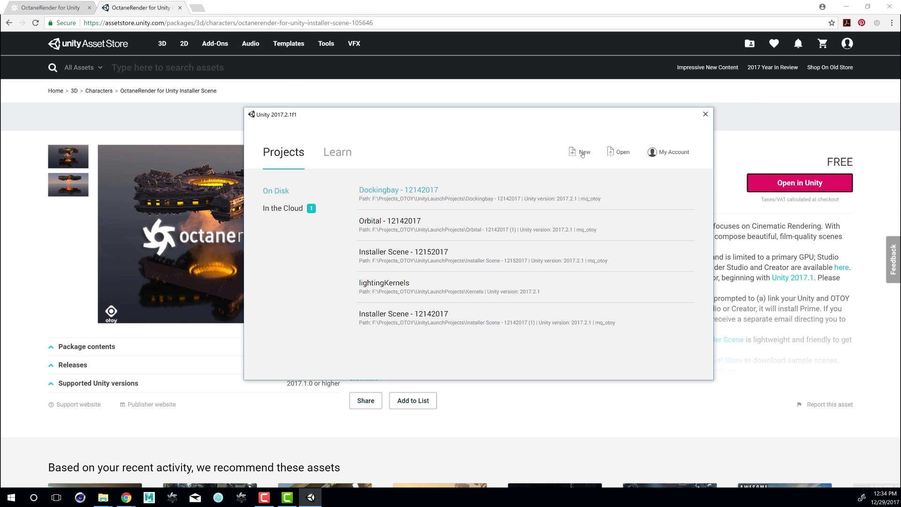
click(582, 153)
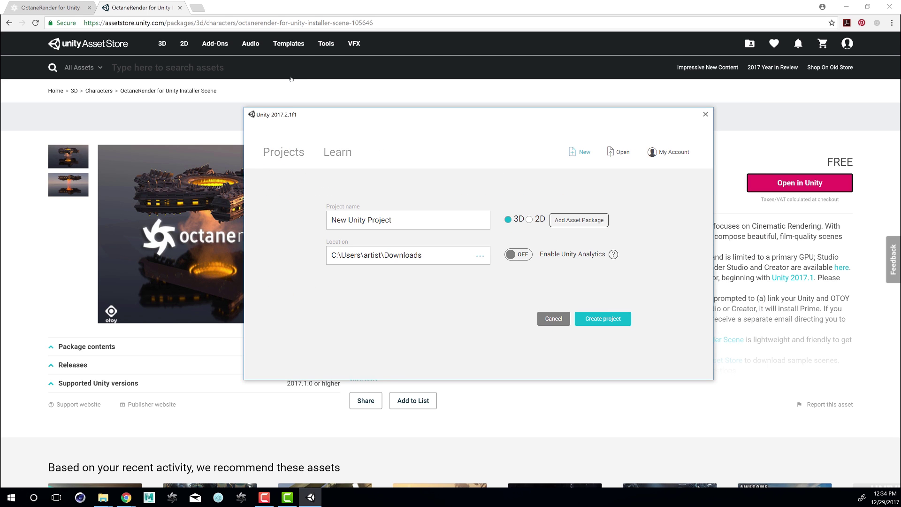
triple_click(380, 221)
text(Octane)
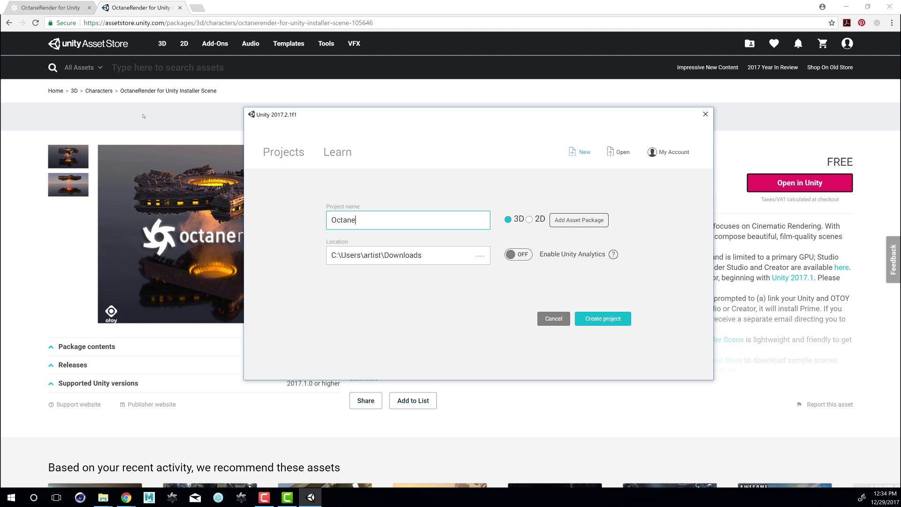
text(Install)
Create the OctaneInstall project and import the OctaneRender Installer Scene package contents.
click(605, 320)
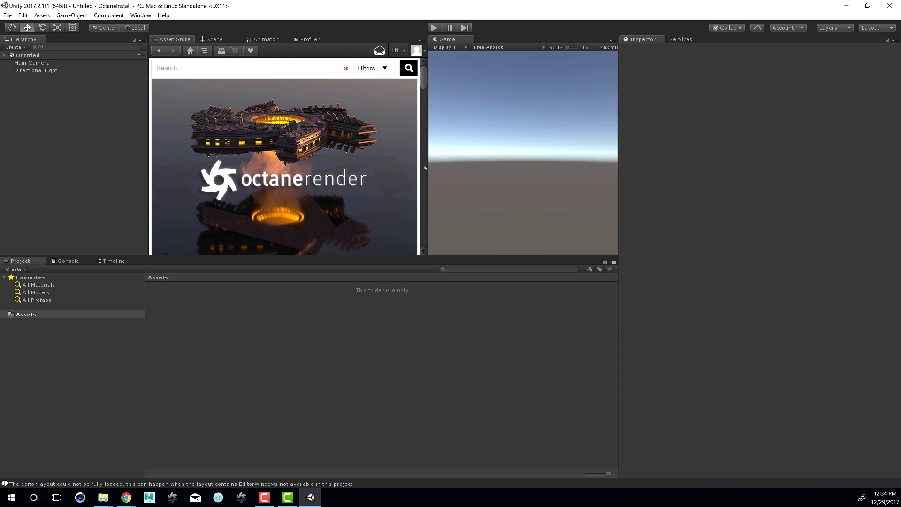
scroll(288, 155, down, 6)
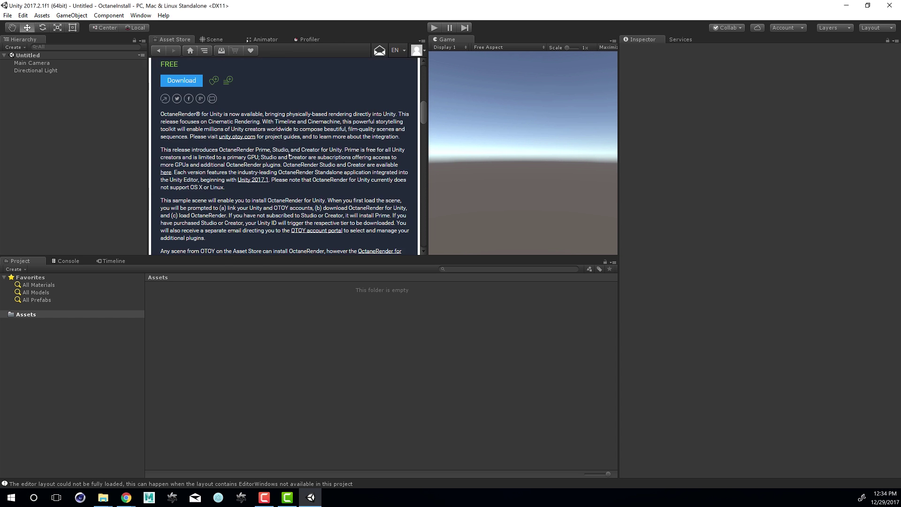
scroll(289, 155, up, 3)
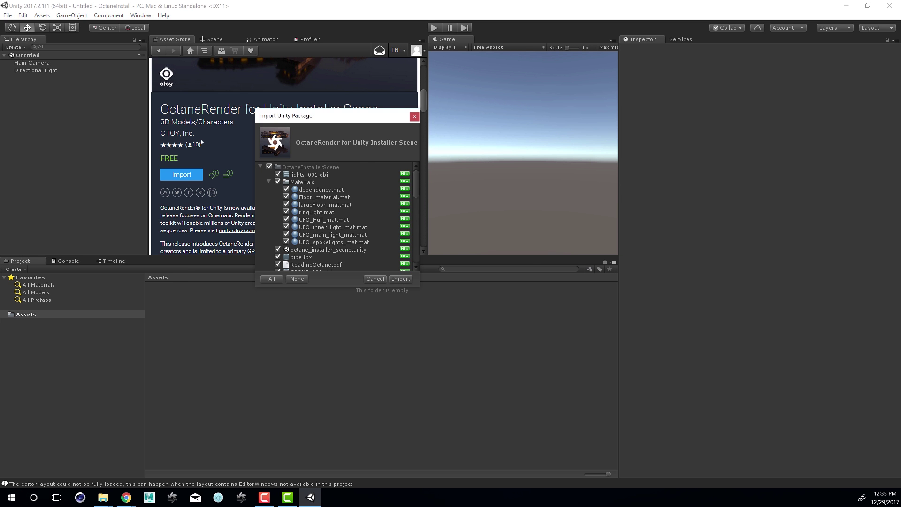
key(Return)
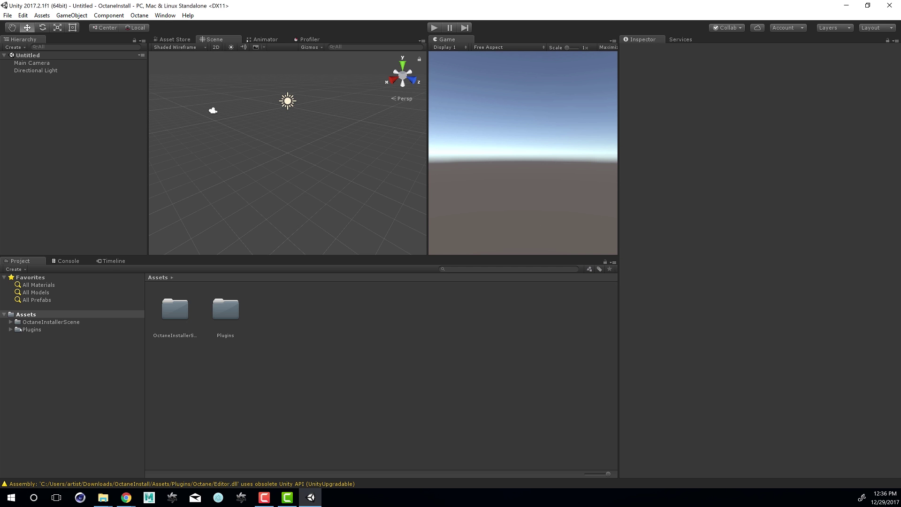
Browse OctaneInstallerScene's Materials and Textures folders, then open octane_installer_scene.
click(17, 315)
click(11, 323)
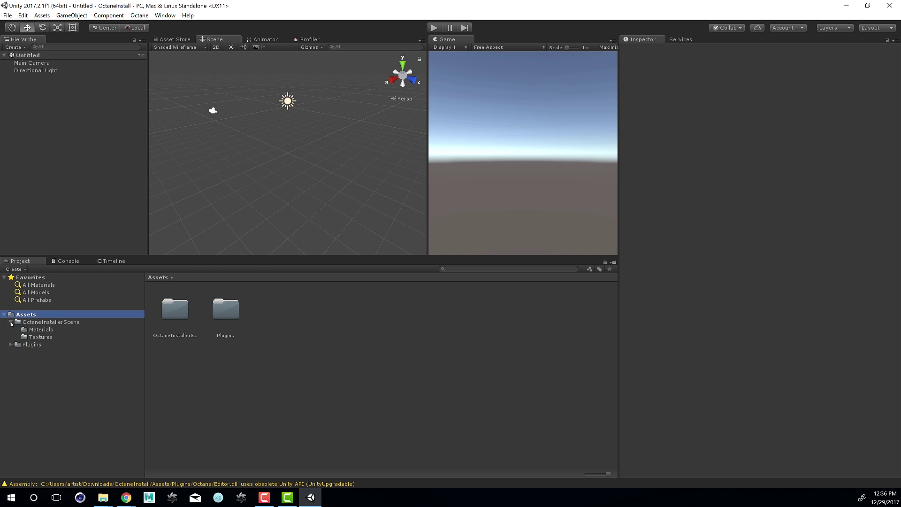
click(24, 330)
key(Up)
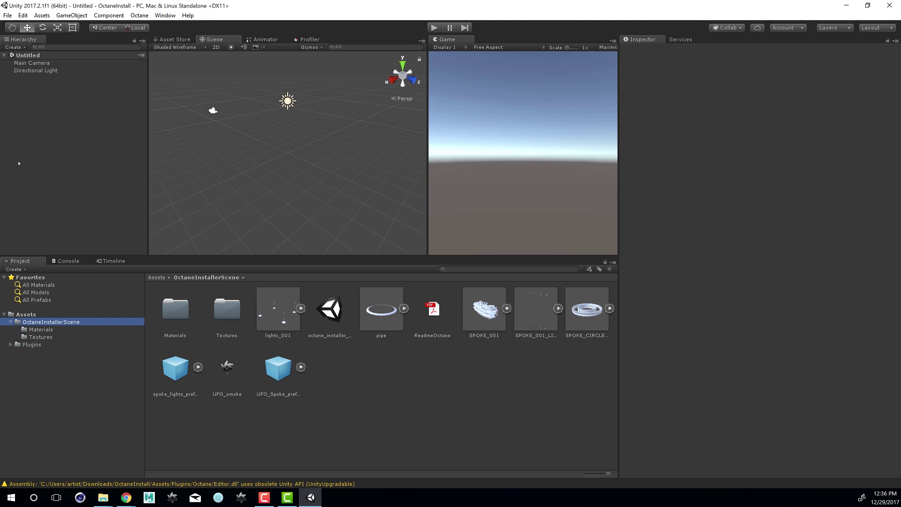
key(Down)
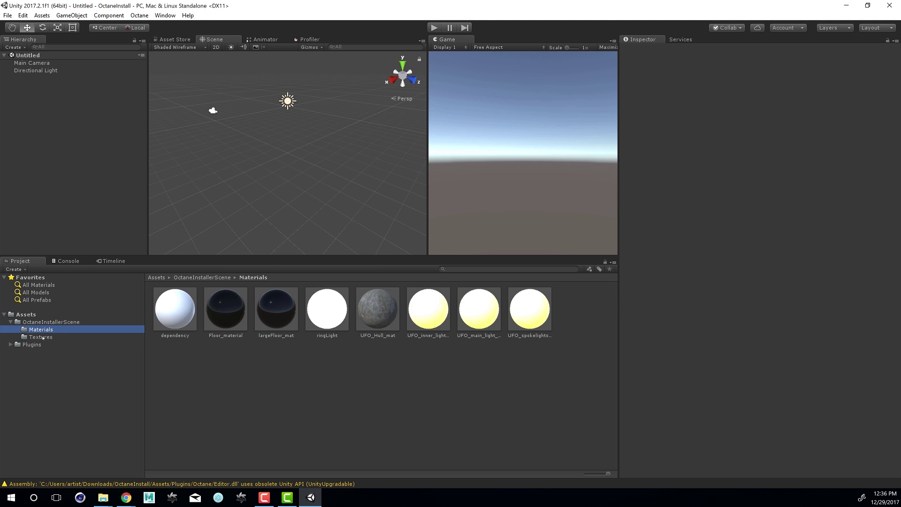
key(Down)
click(51, 322)
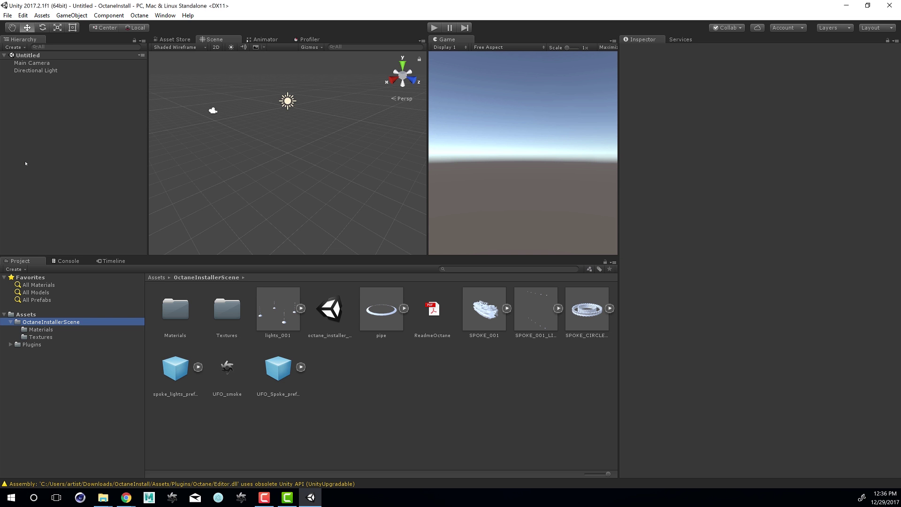
double_click(331, 310)
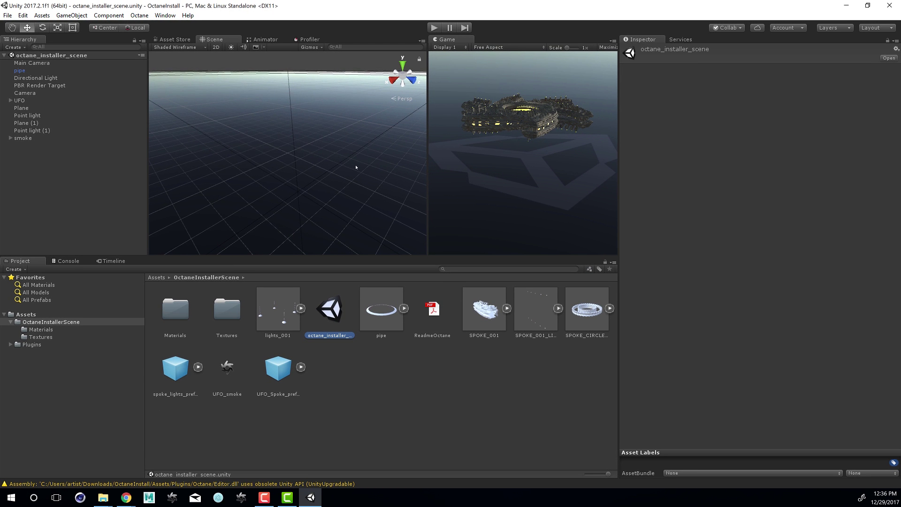
View the UFO from above, select PBR Render Target, and load Octane for it.
alt+right_drag(356, 167, 281, 155)
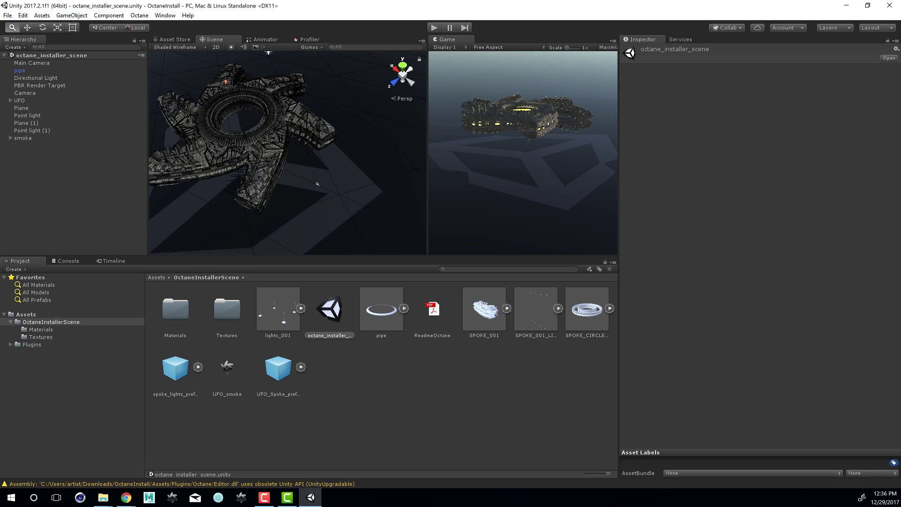
alt+drag(281, 155, 177, 74)
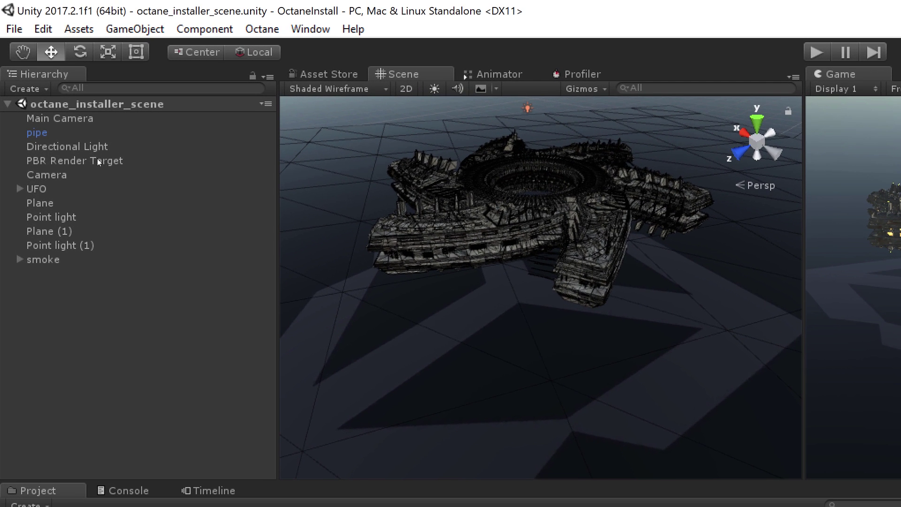
click(51, 85)
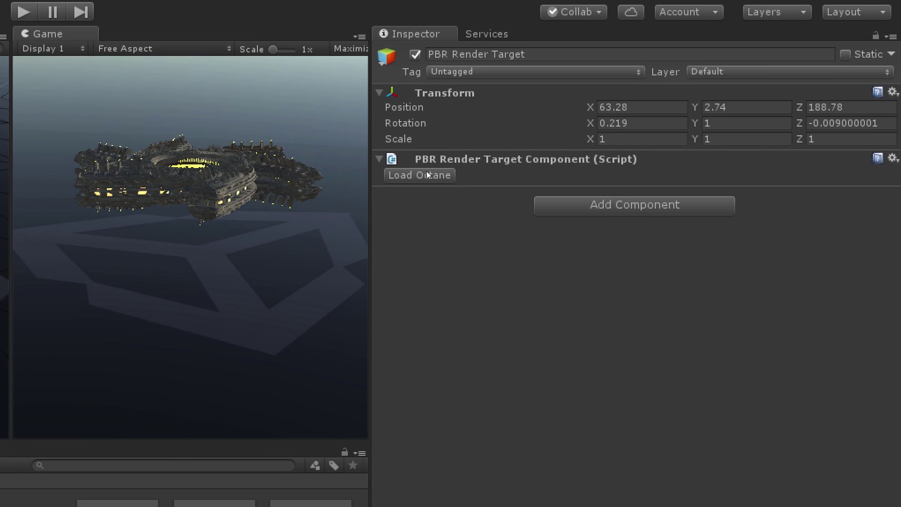
click(427, 174)
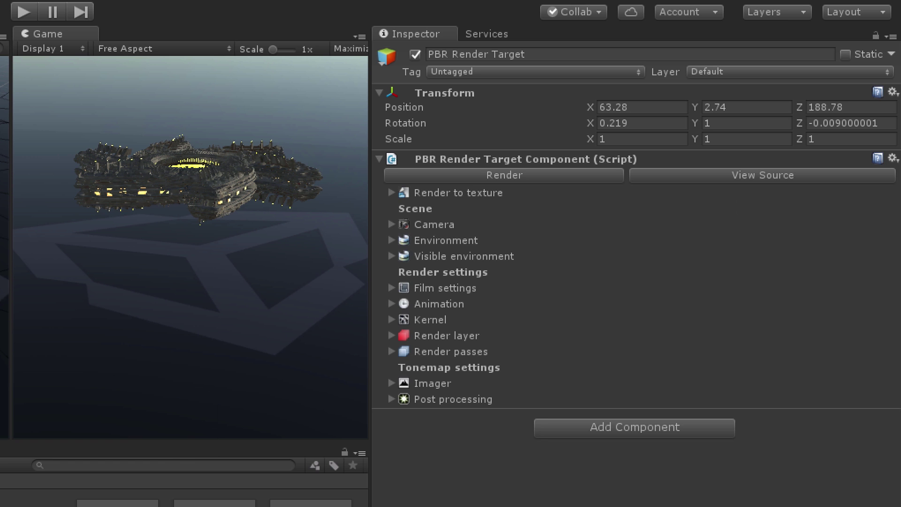
Render the UFO scene with Octane and move the PBR Viewport off the render settings.
click(470, 173)
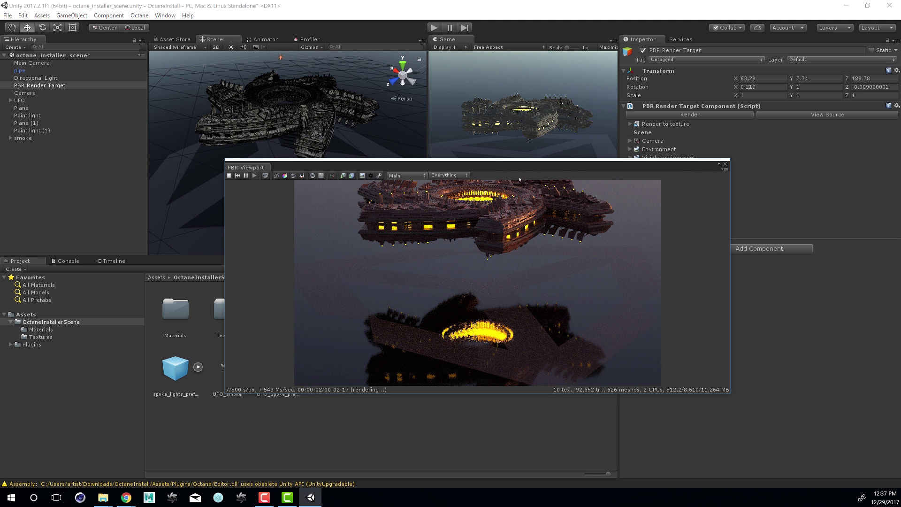
drag(529, 170, 399, 111)
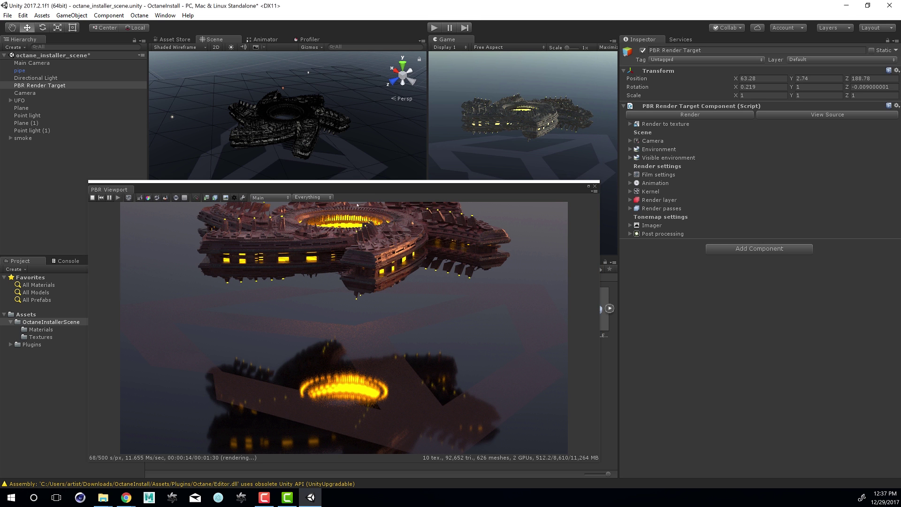
drag(373, 188, 379, 148)
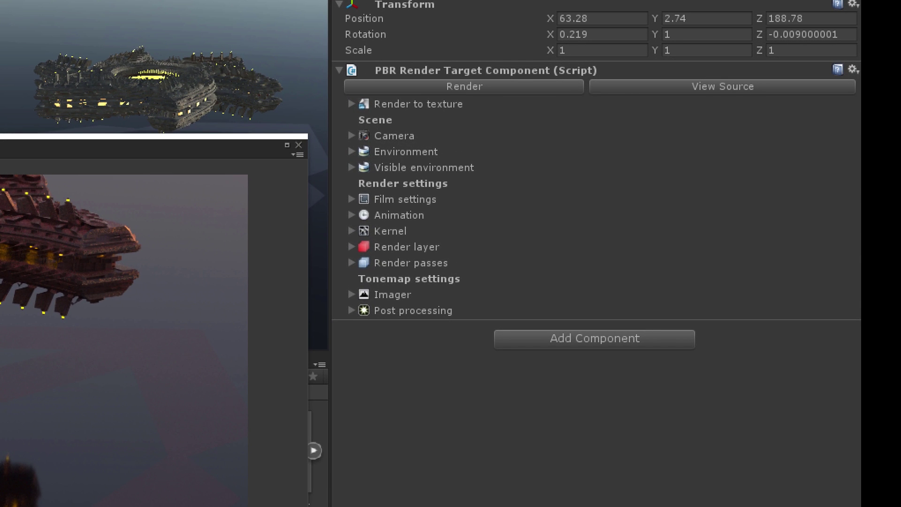
Expand Film settings and set the Resolution Height to 1280.
click(352, 199)
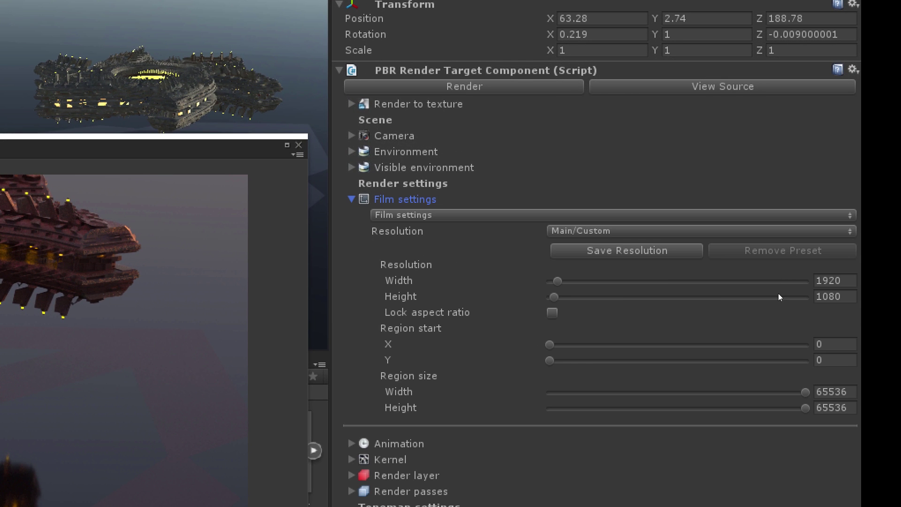
click(842, 297)
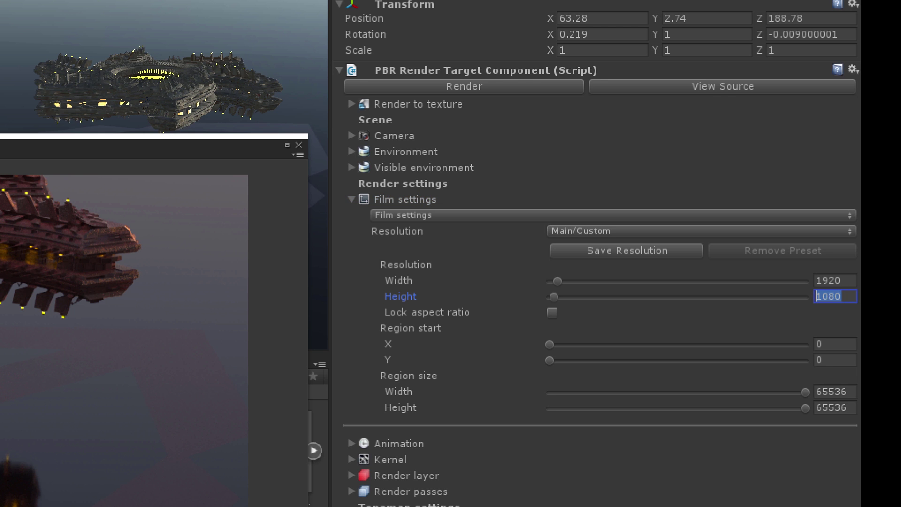
text(1280)
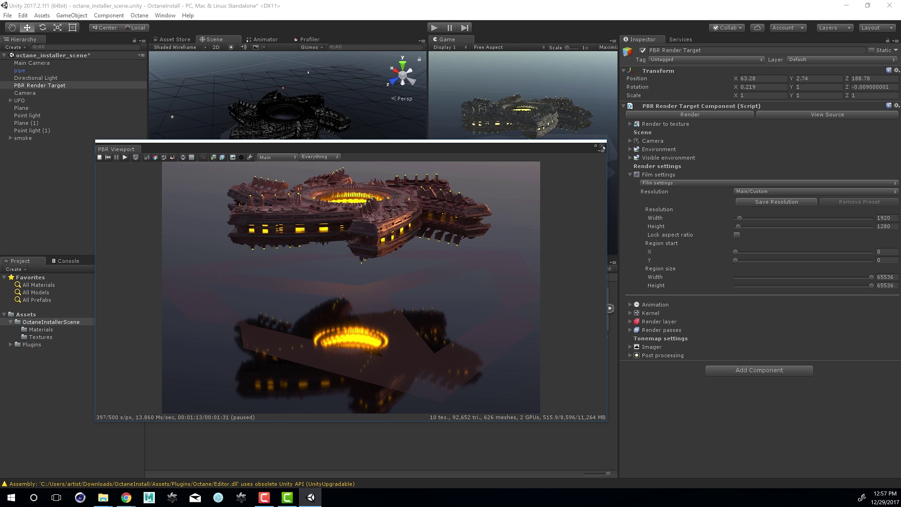
Close the PBR Viewport, create a new project named blankProject, and discard scene changes.
click(602, 145)
click(7, 15)
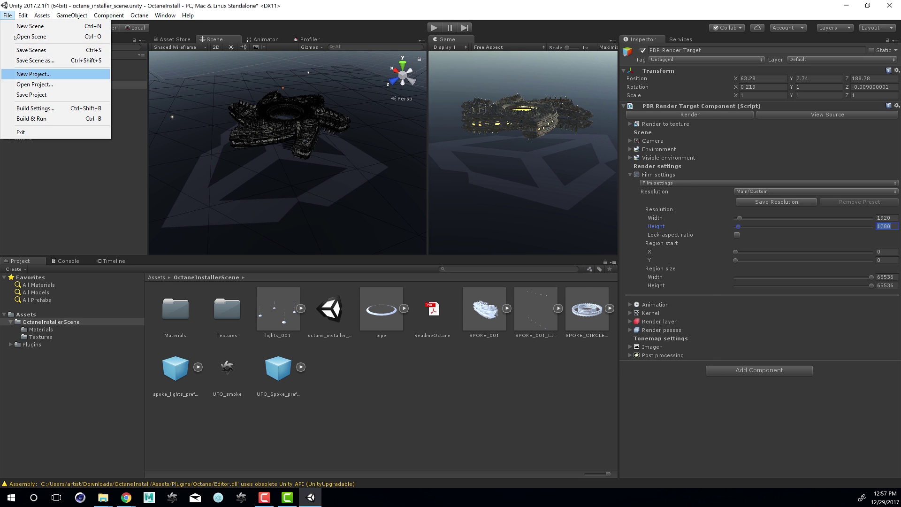
click(33, 74)
text(bl)
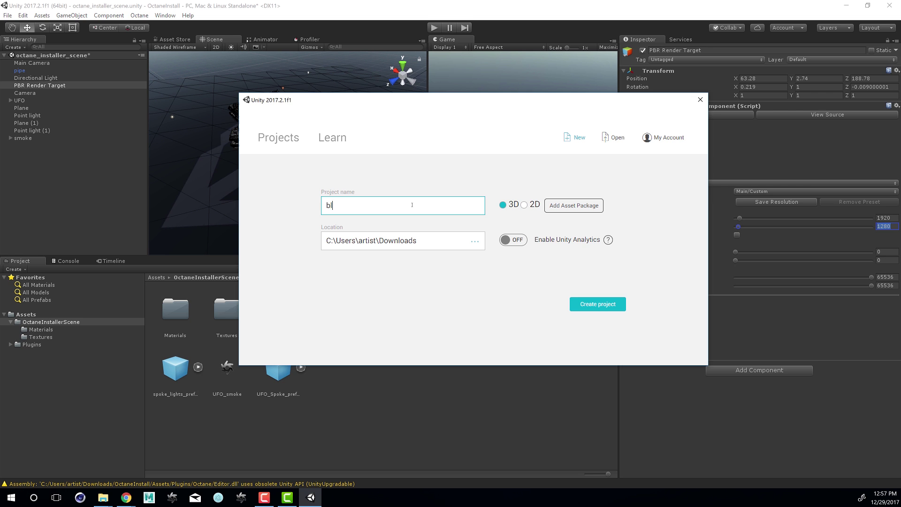
text(ankProject)
click(598, 304)
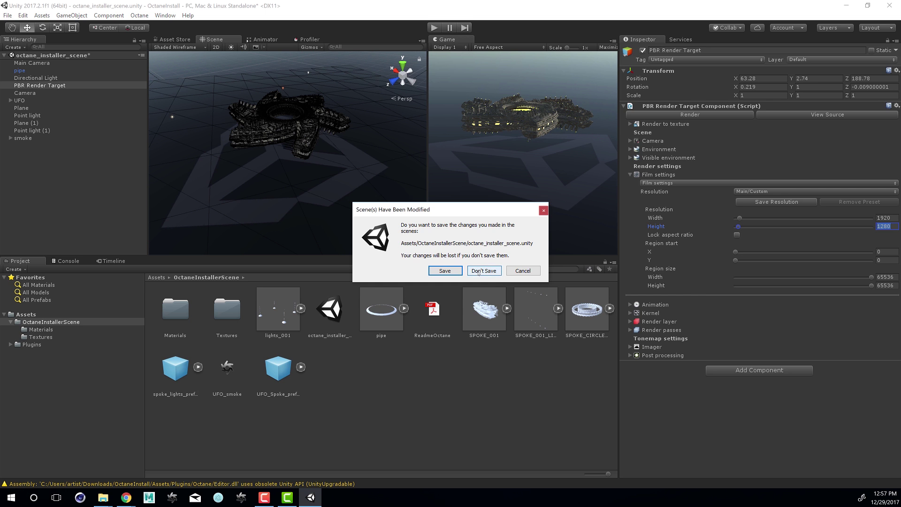
click(482, 271)
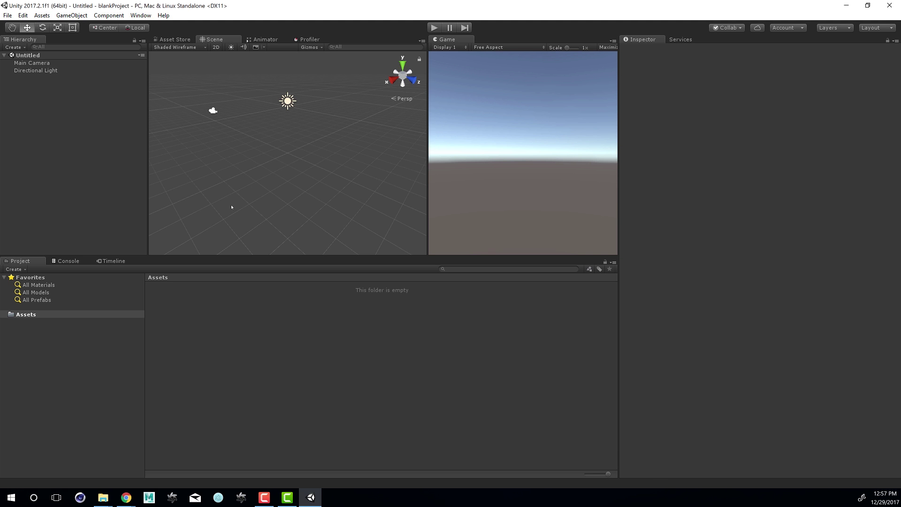
Import hull material.unitypackage as a custom package from the Project panel.
right_click(225, 292)
mouse_move(347, 198)
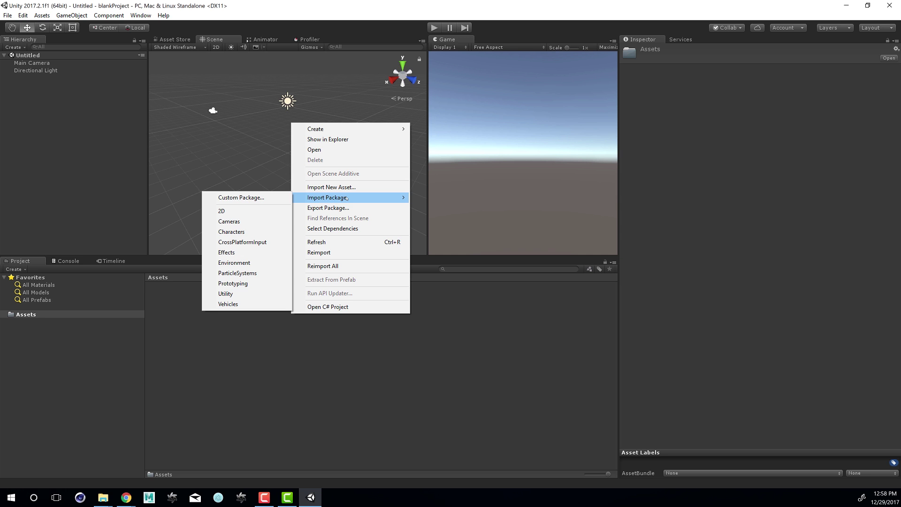
click(268, 200)
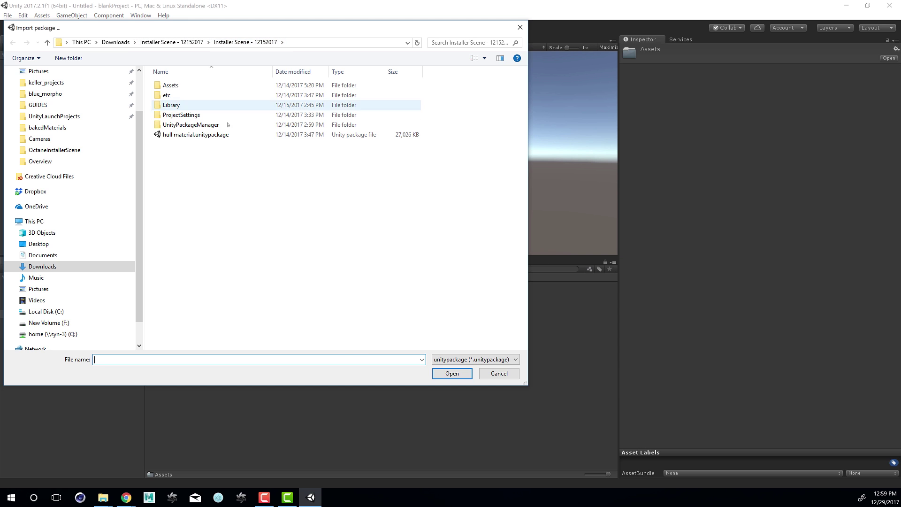
click(186, 136)
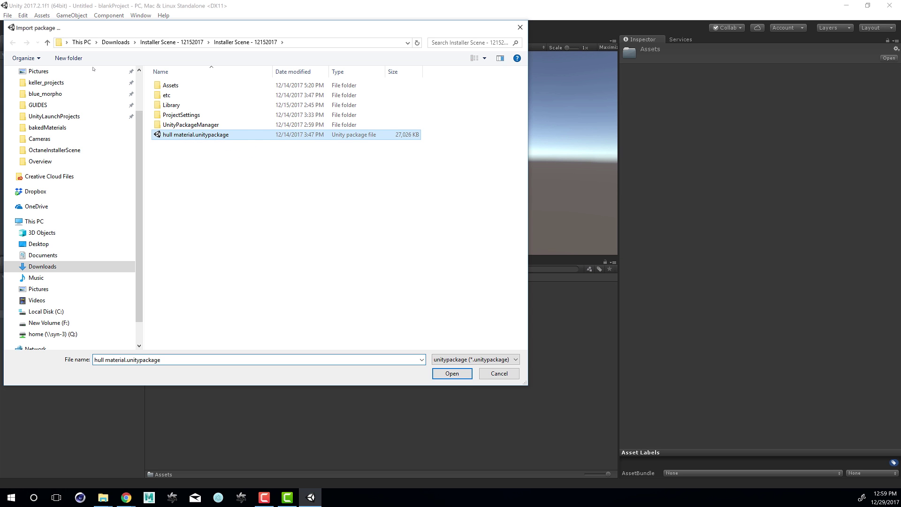
click(458, 375)
Import only the Octane plugins, excluding Textures and Materials, upgrade the plugin, and decline the API update.
drag(330, 123, 322, 126)
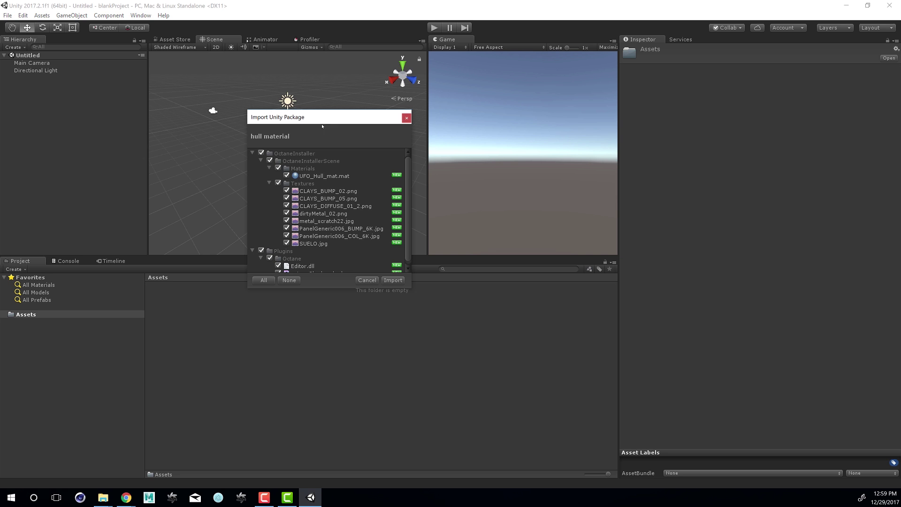
drag(411, 289, 471, 374)
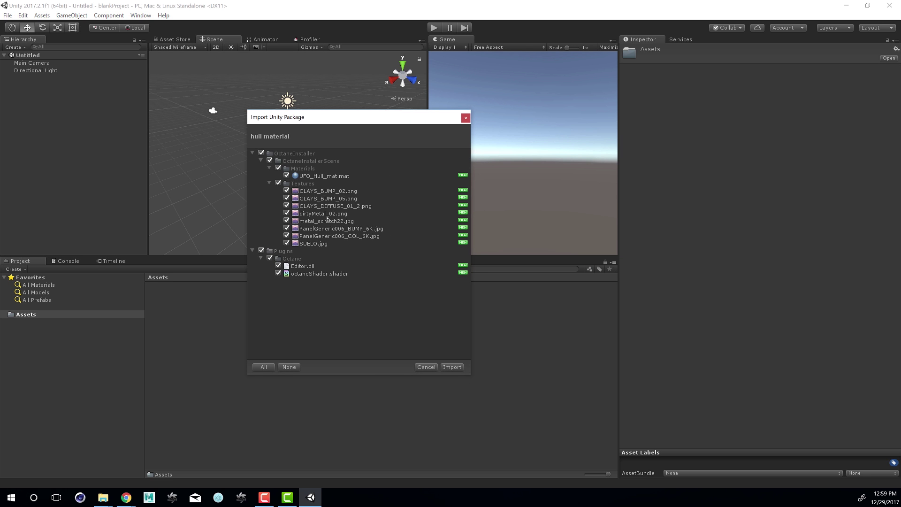
click(278, 183)
click(278, 168)
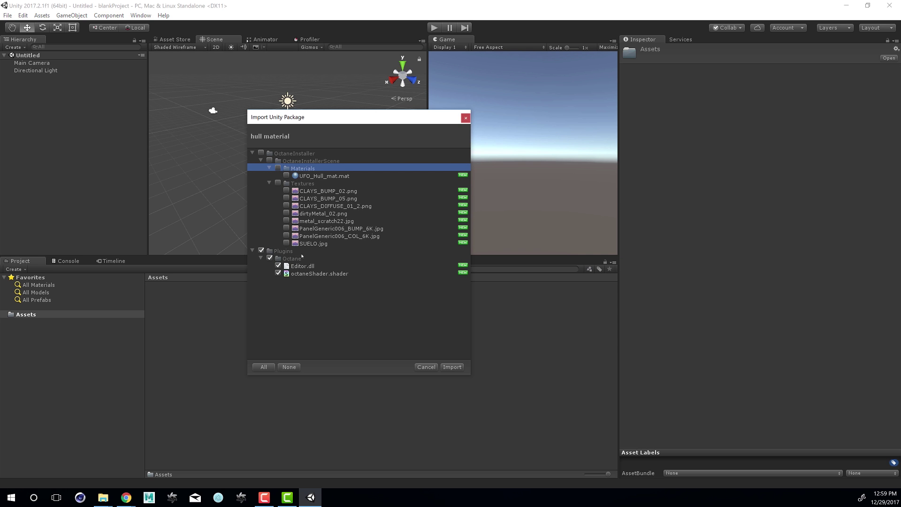
click(452, 367)
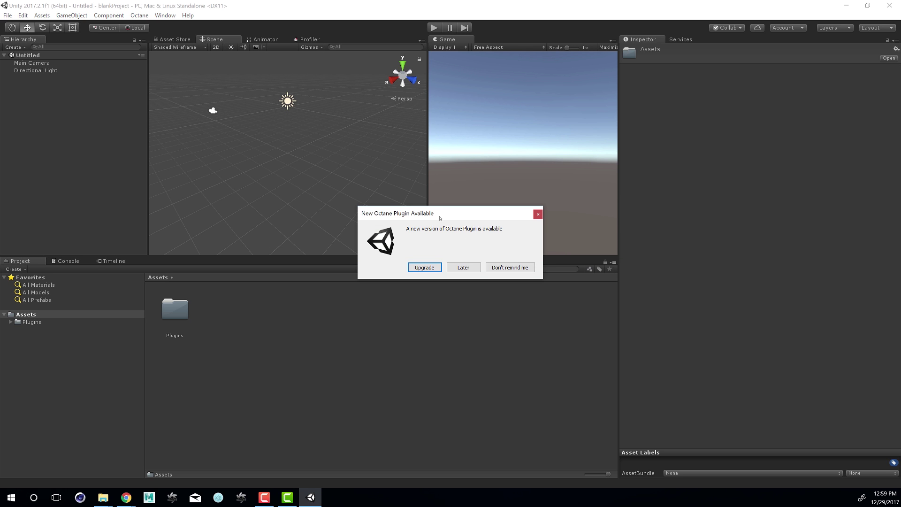
click(425, 268)
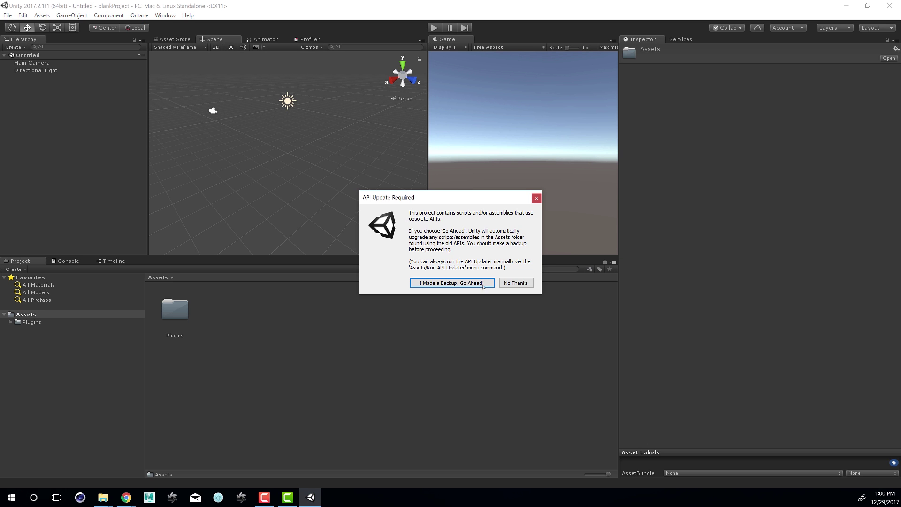
click(520, 284)
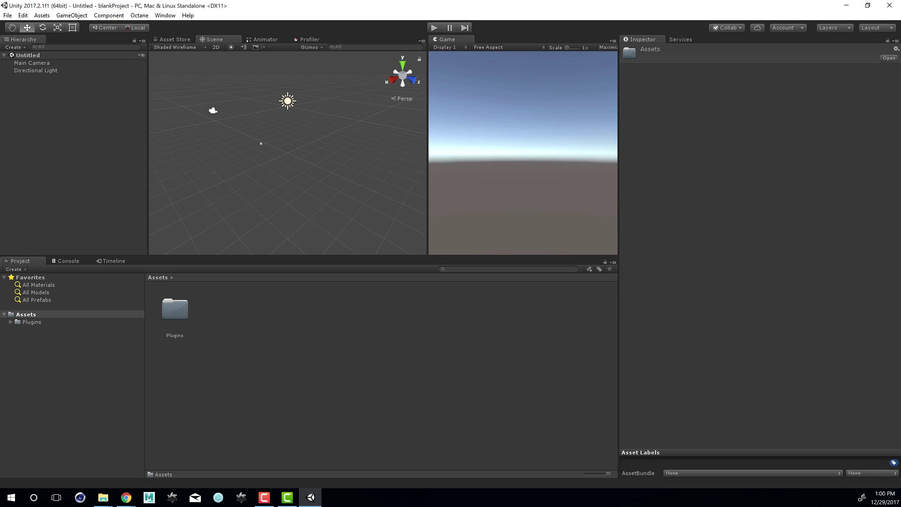
Load Octane from the Octane PBR Settings window.
click(142, 15)
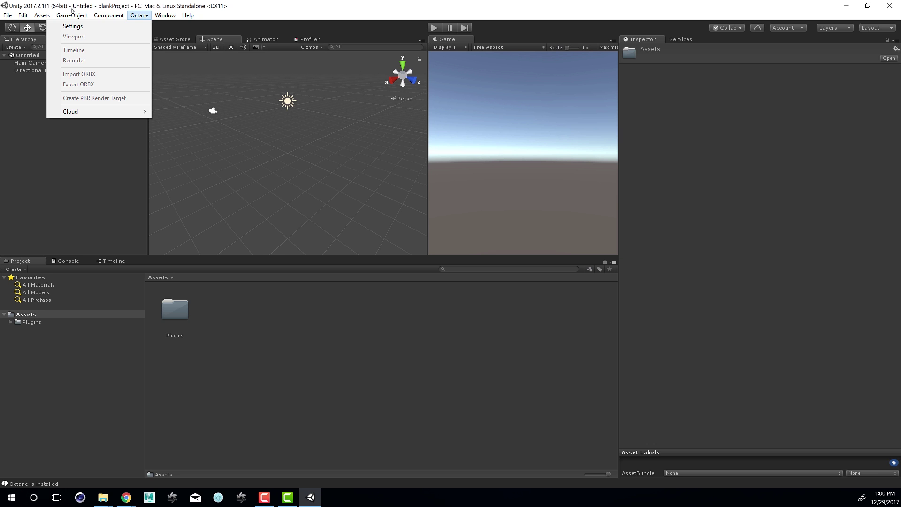
click(73, 26)
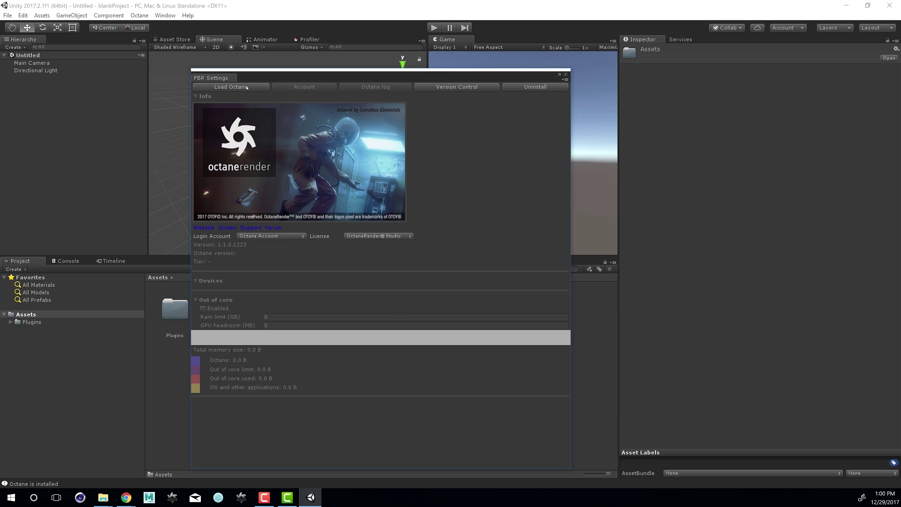
click(247, 87)
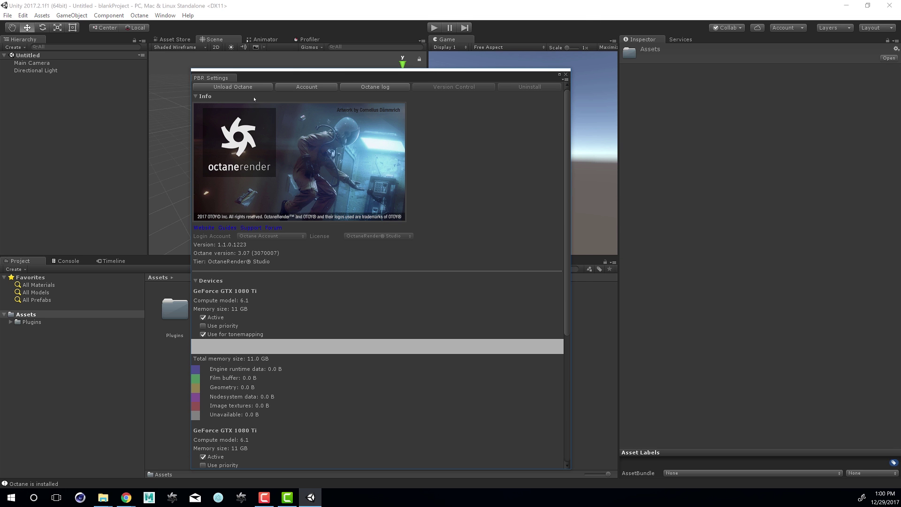
Dock the PBR Settings window as a tab beside the Inspector.
drag(323, 70, 339, 20)
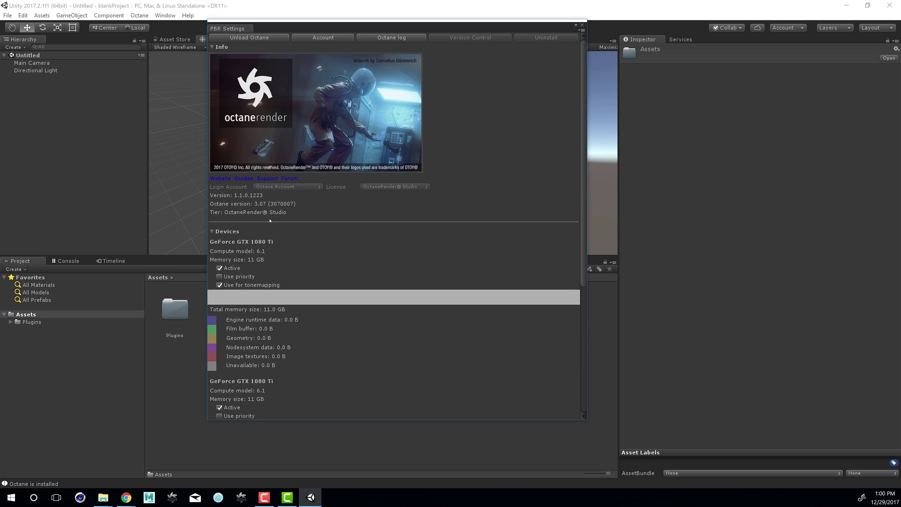
scroll(382, 294, down, 5)
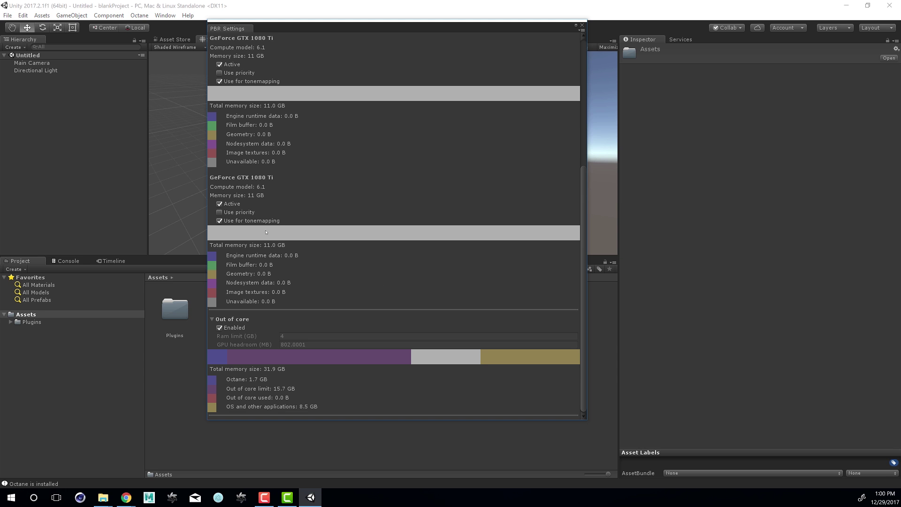
scroll(327, 351, up, 5)
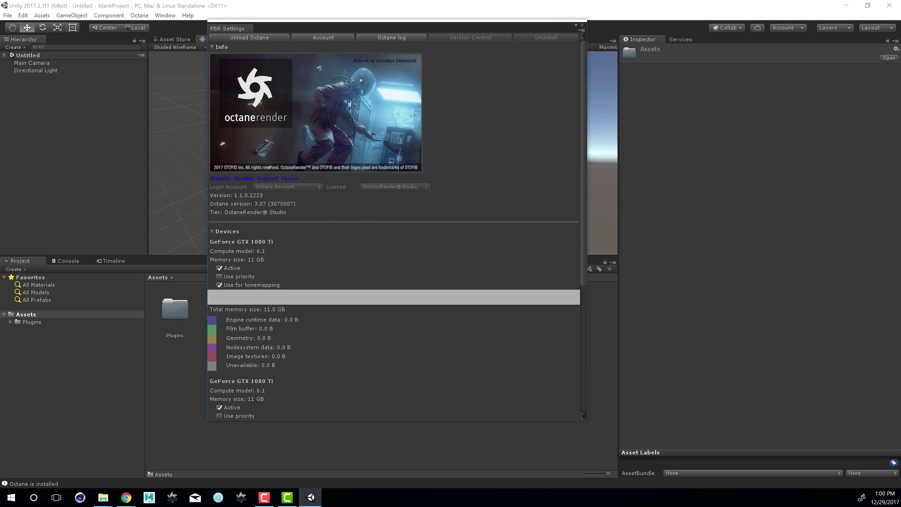
drag(227, 29, 722, 41)
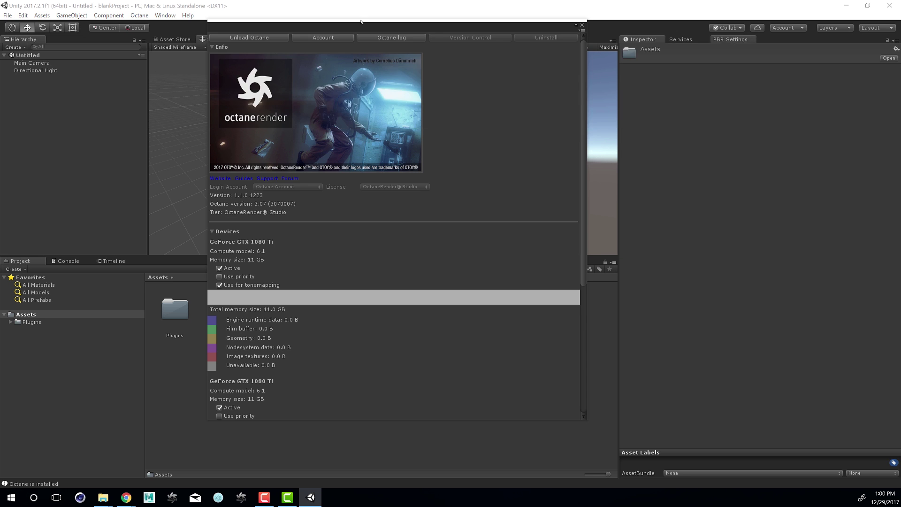
Create a PBR Render Target in the scene from the Octane menu.
click(647, 37)
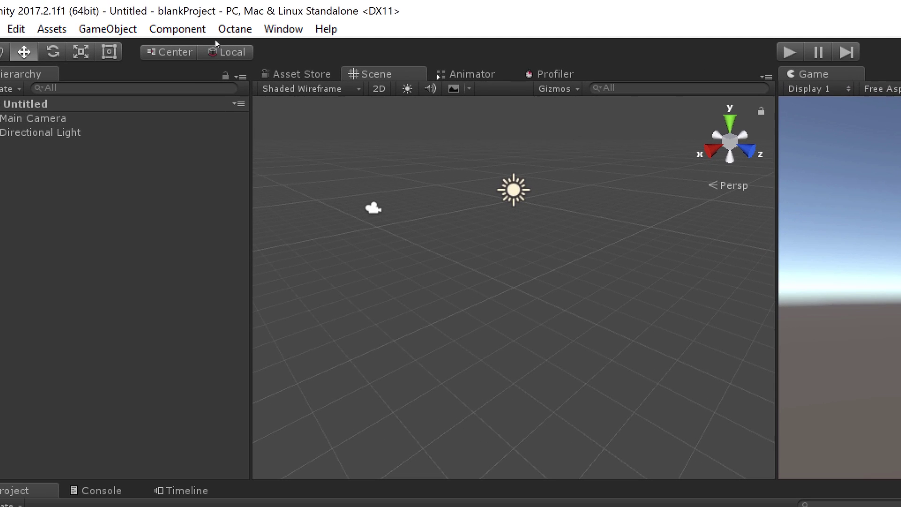
click(236, 29)
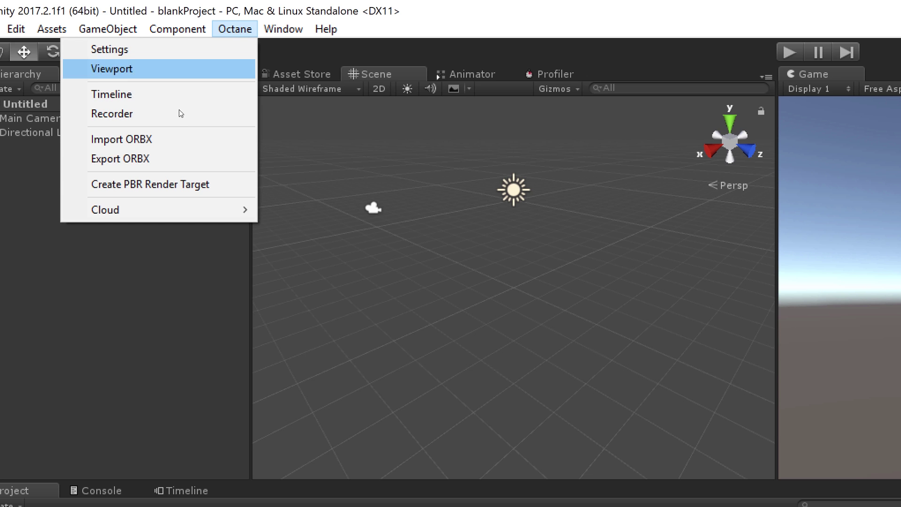
click(178, 183)
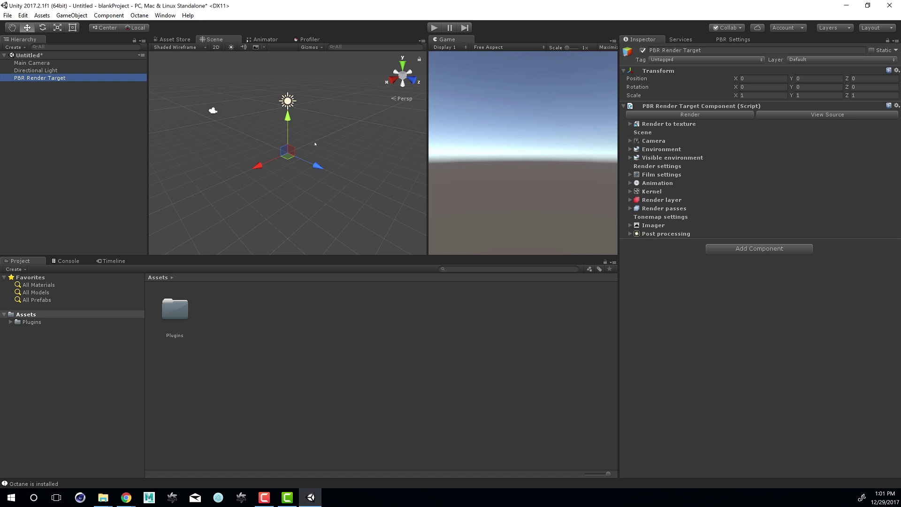
Add a 3D sphere to the scene and raise it to Y 0.82.
click(71, 15)
mouse_move(81, 61)
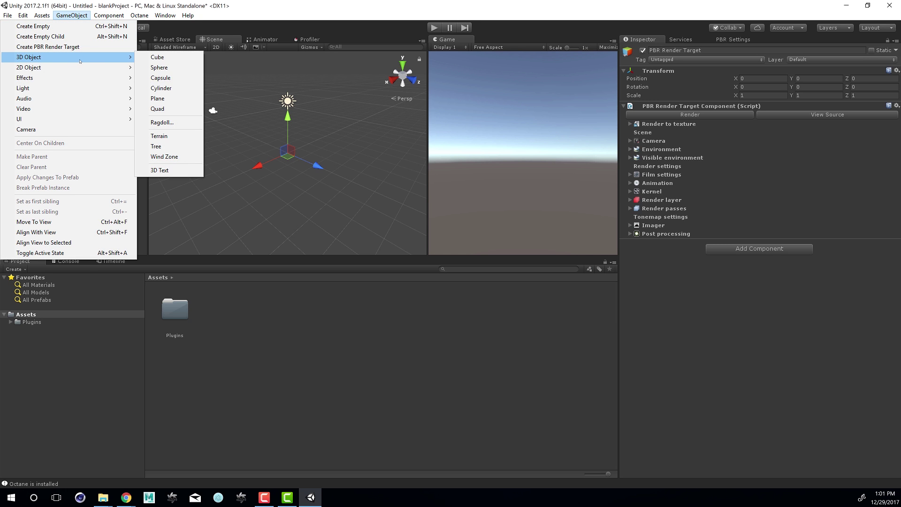
click(183, 68)
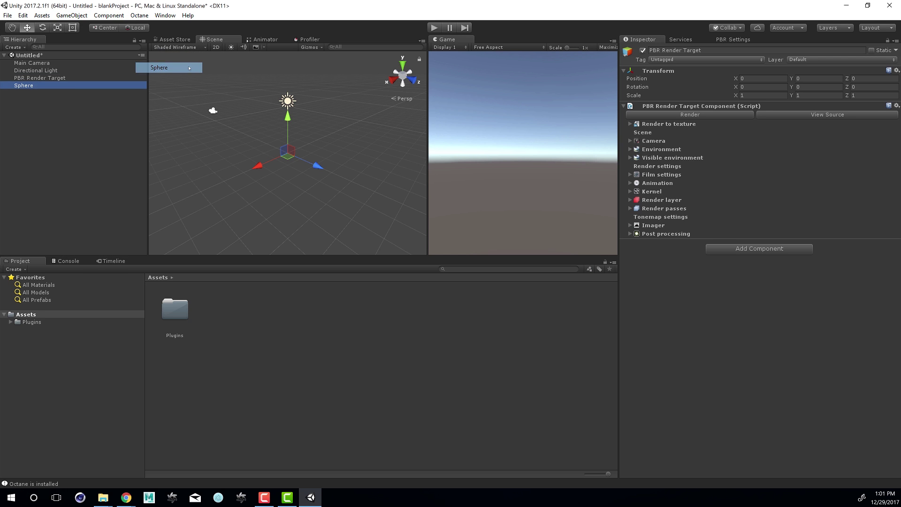
drag(289, 117, 289, 104)
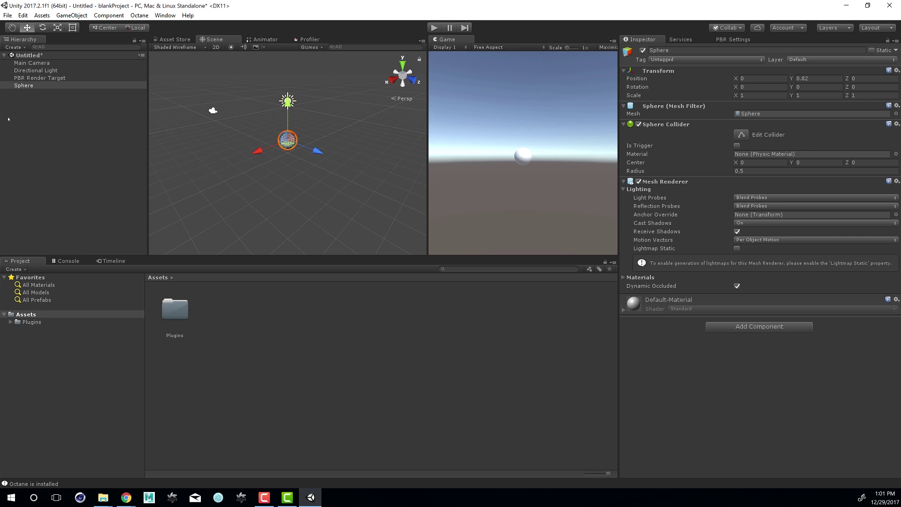
Render the PBR Render Target in the PBR Viewport and show its Camera settings.
click(50, 78)
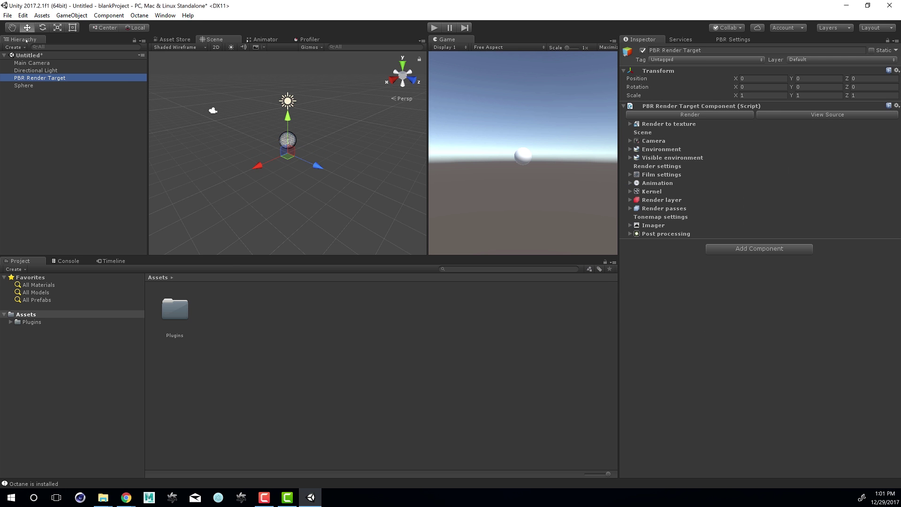
click(716, 113)
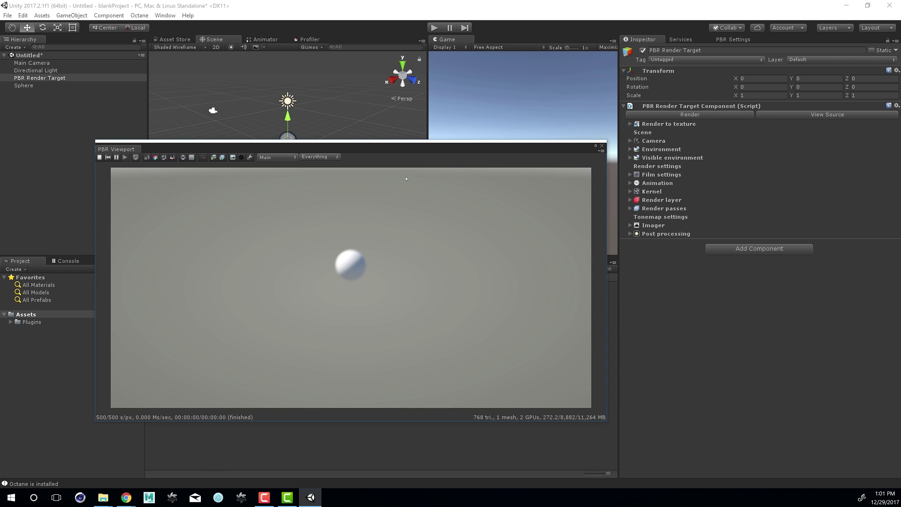
click(629, 141)
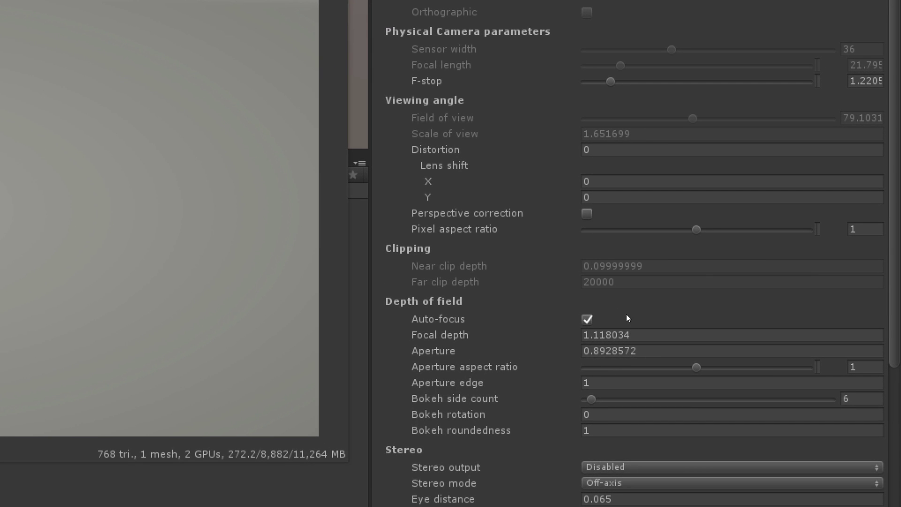
Set the camera Aperture to 0 and move the PBR Viewport window down-left.
click(656, 350)
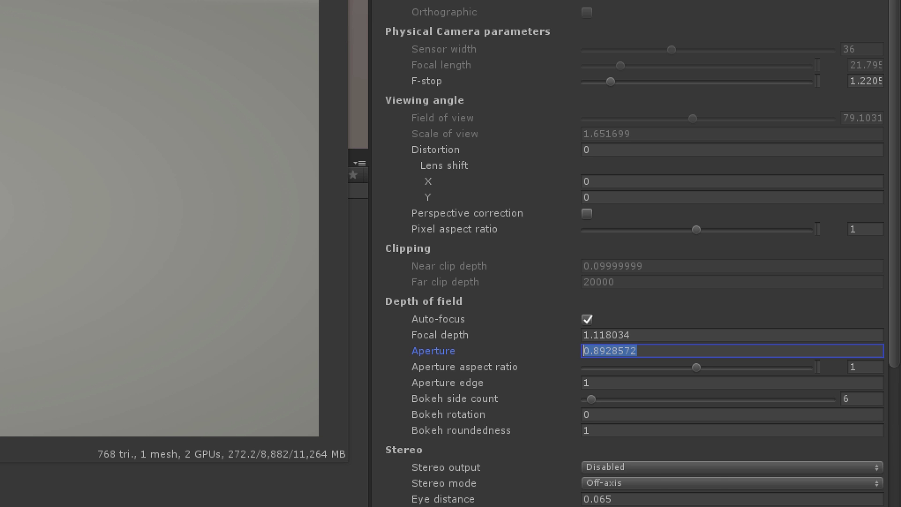
key(Home)
key(shift+End)
text(0)
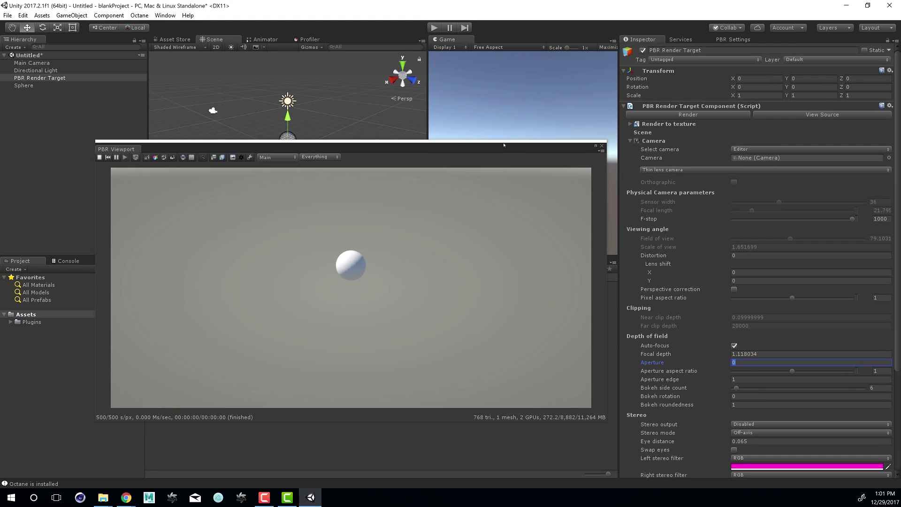
drag(503, 145, 438, 194)
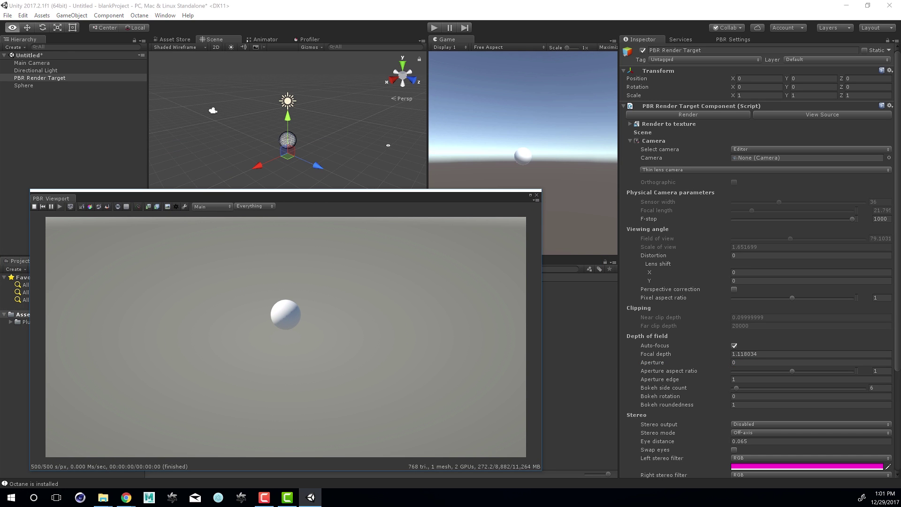
Orbit the Scene view to a near-horizontal side angle so the sphere re-renders.
alt+drag(393, 139, 437, 124)
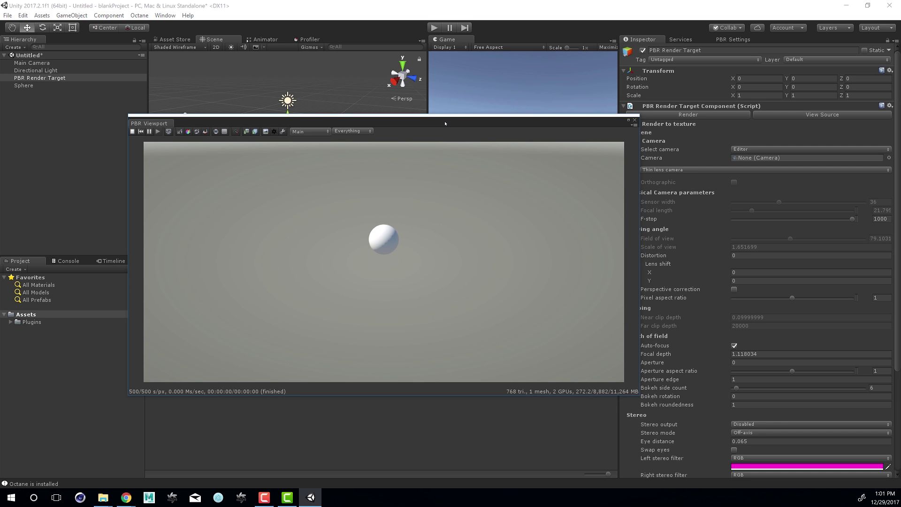